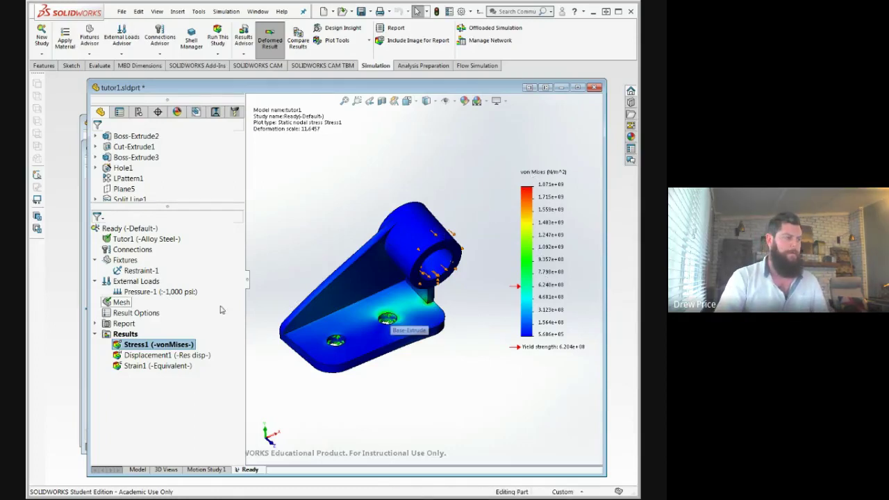
Step: Set the von Mises stress plot's units to psi and its legend numbers to floating format
middle_drag(361, 327, 340, 286)
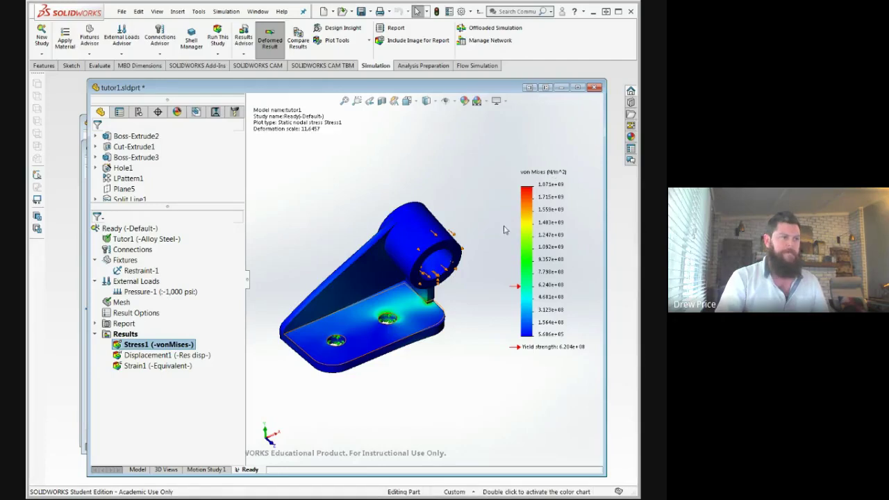
right_click(143, 347)
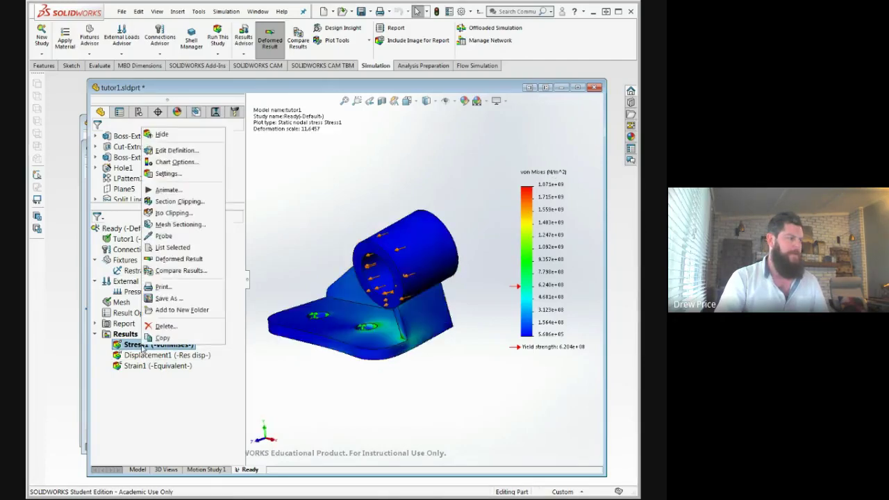
click(188, 153)
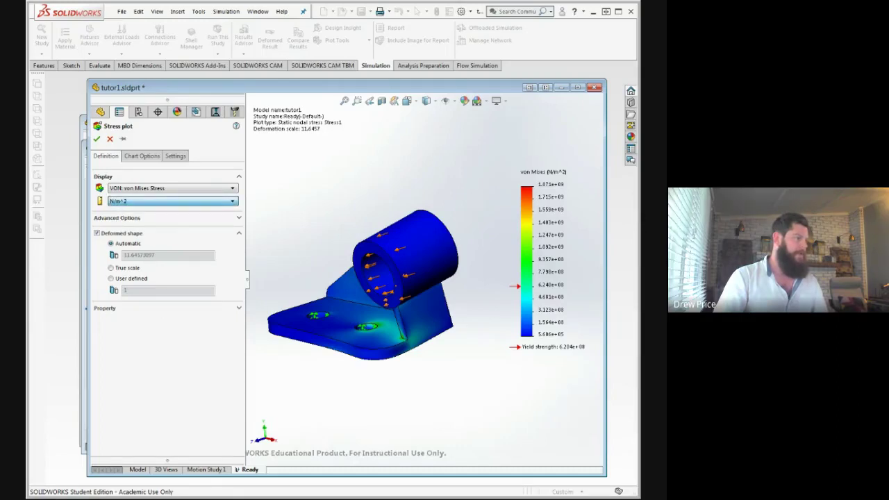
click(151, 215)
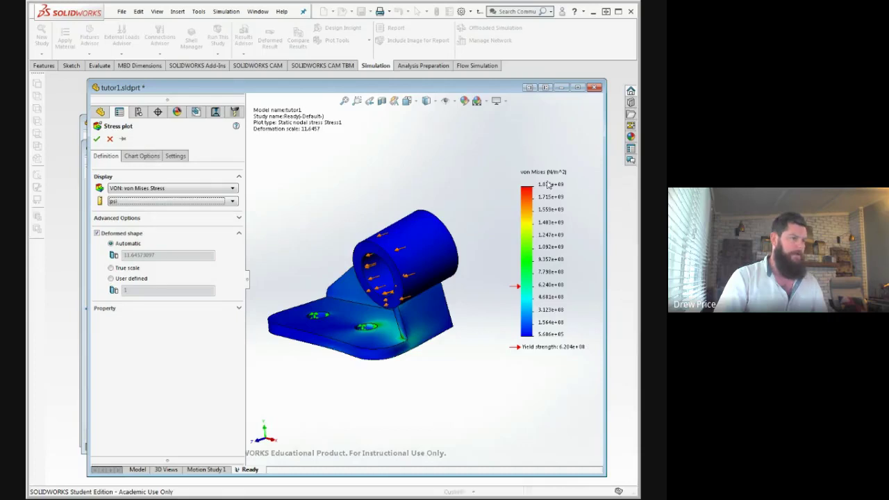
click(142, 157)
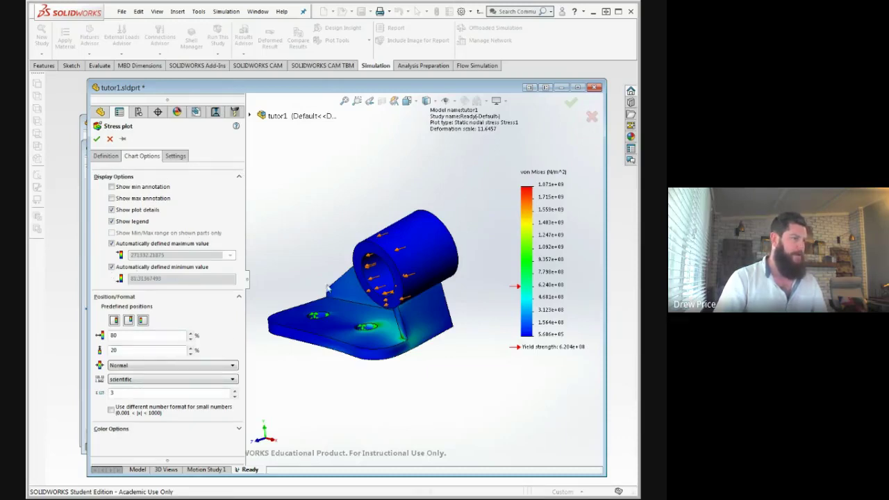
click(142, 383)
click(149, 394)
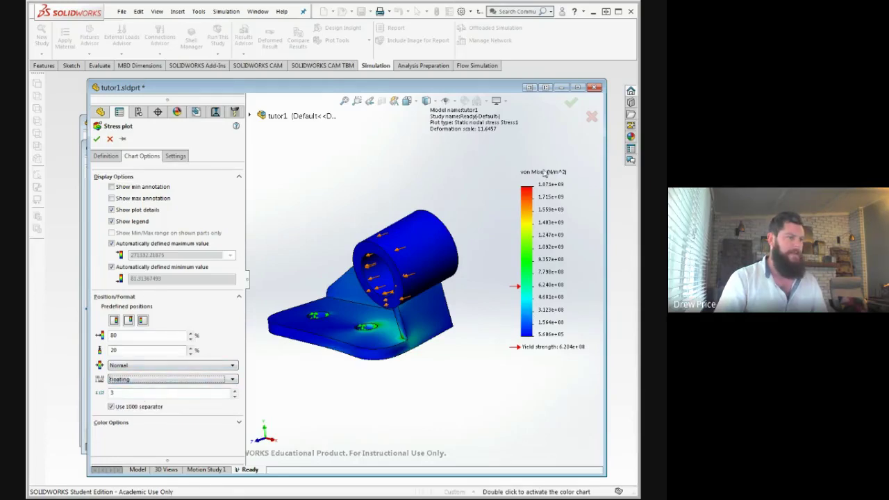
click(571, 103)
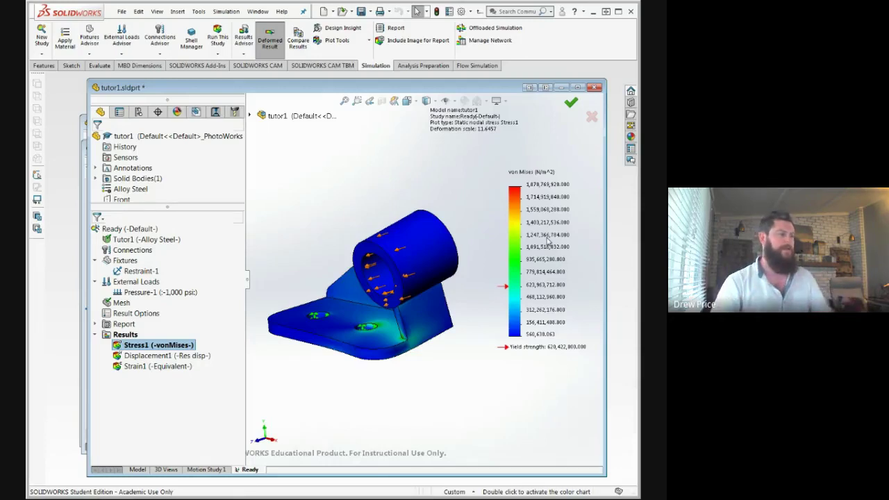
Step: Show the resultant displacement plot and set its legend numbers to floating format, keeping the units in mm
scroll(153, 174, down, 3)
right_click(148, 355)
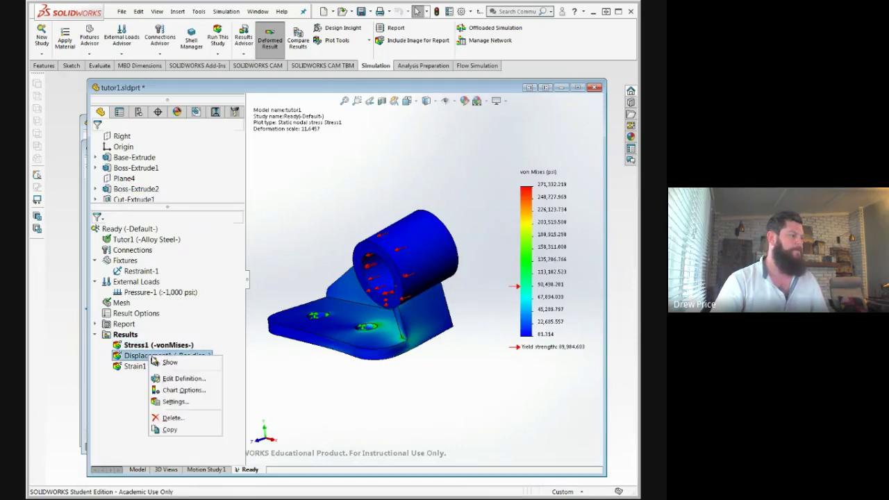
click(174, 362)
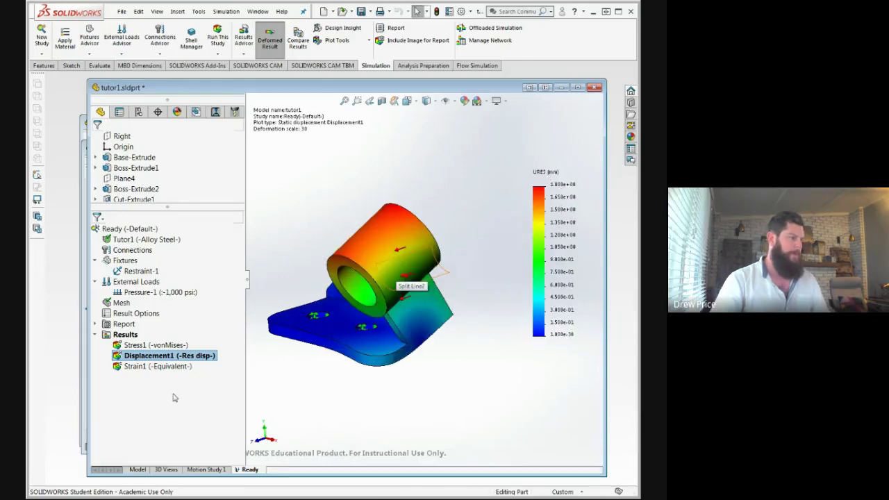
right_click(163, 356)
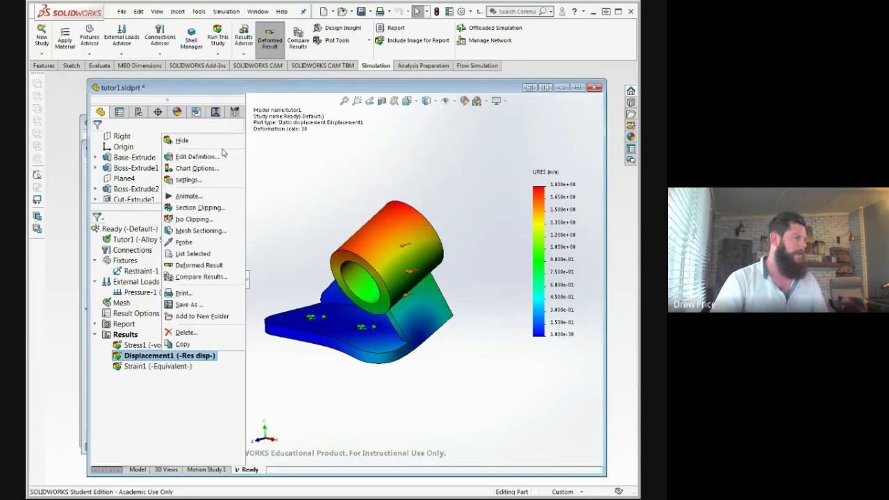
click(212, 168)
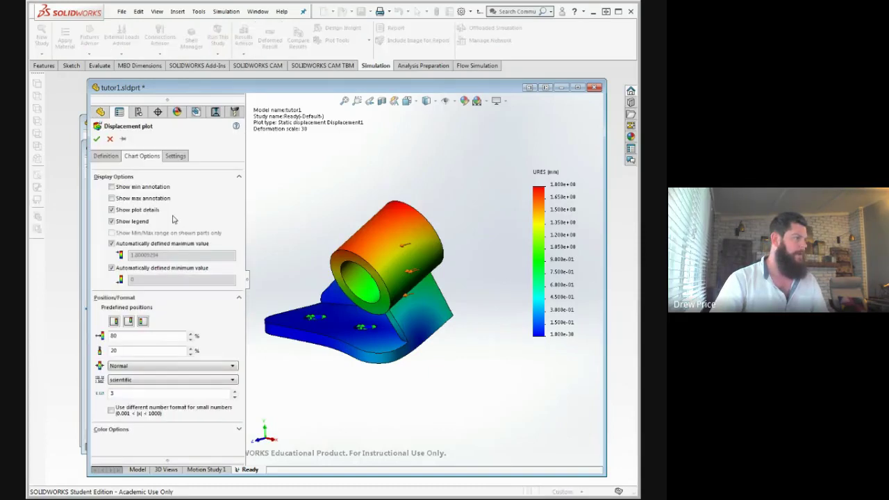
click(139, 396)
click(106, 158)
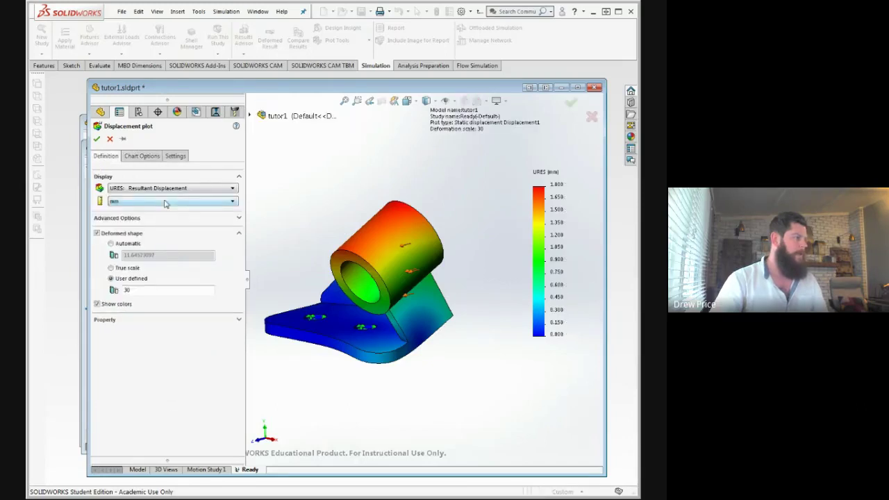
click(98, 140)
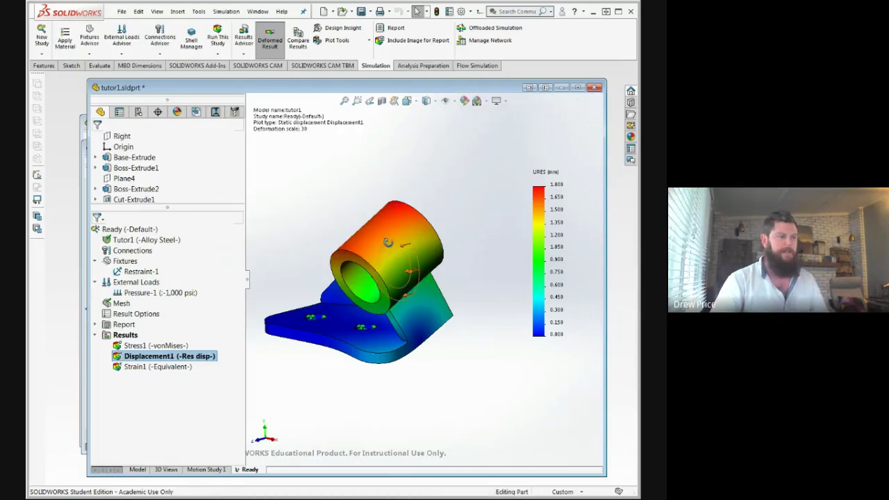
Step: Switch the displayed result back to the von Mises stress plot
middle_drag(378, 233, 397, 235)
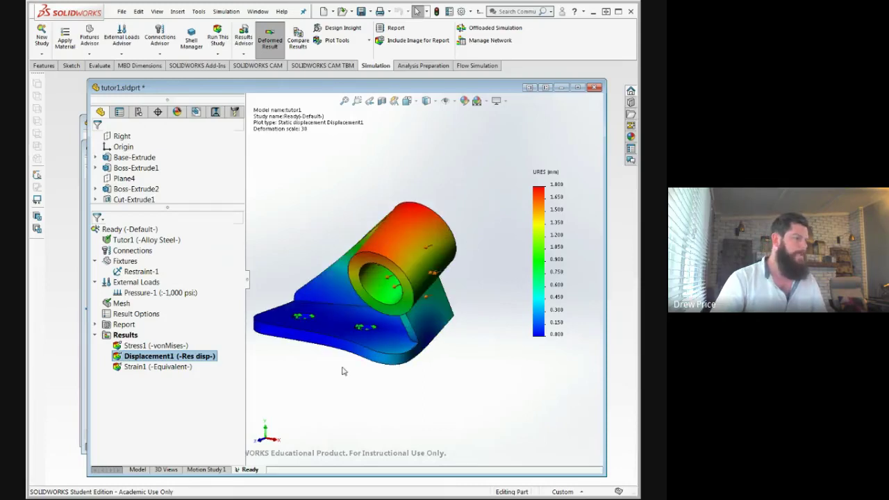
click(154, 345)
right_click(132, 347)
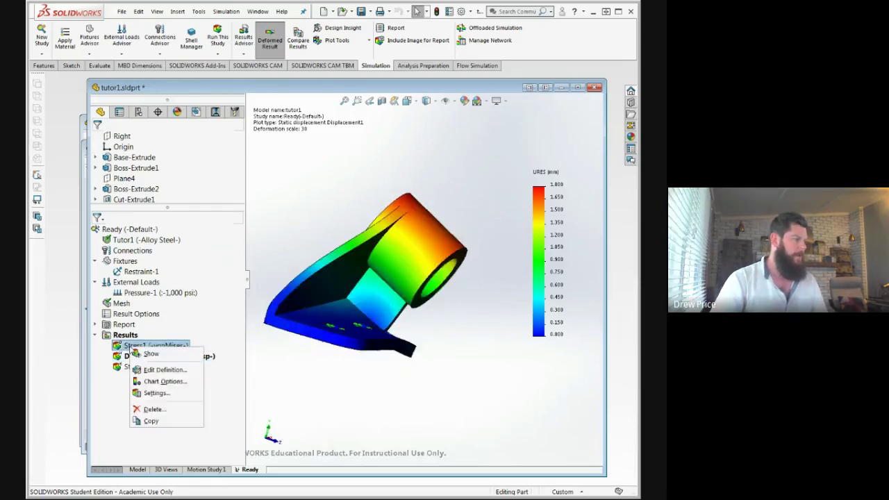
click(167, 355)
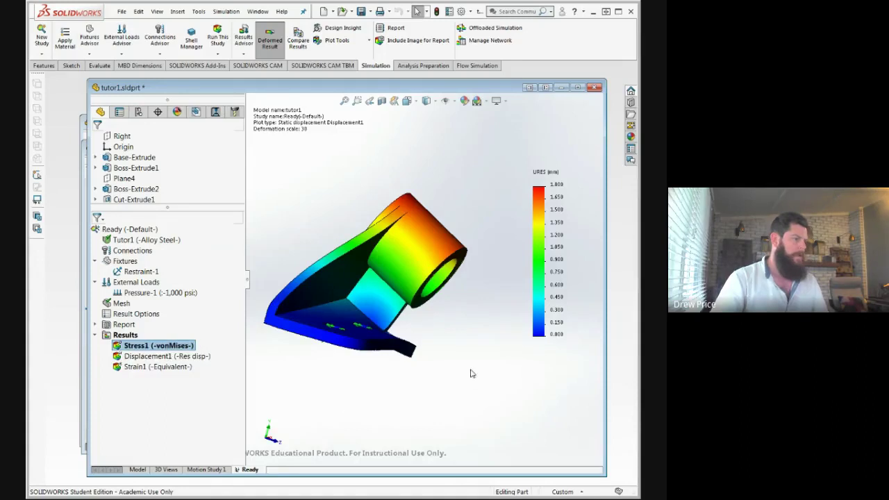
Step: Probe the stress at locations on the base plate near the rib corner and beside both holes, moving the first callout clear of the part
middle_drag(341, 349, 439, 382)
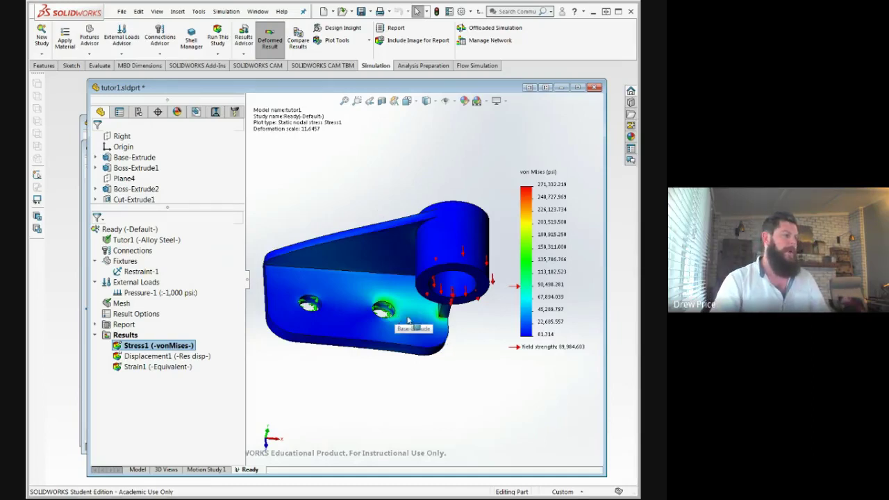
middle_drag(425, 312, 405, 294)
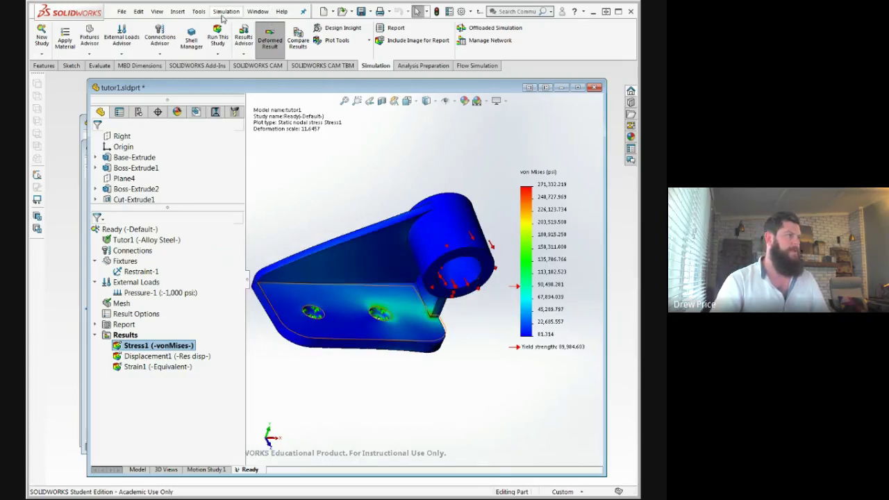
click(225, 12)
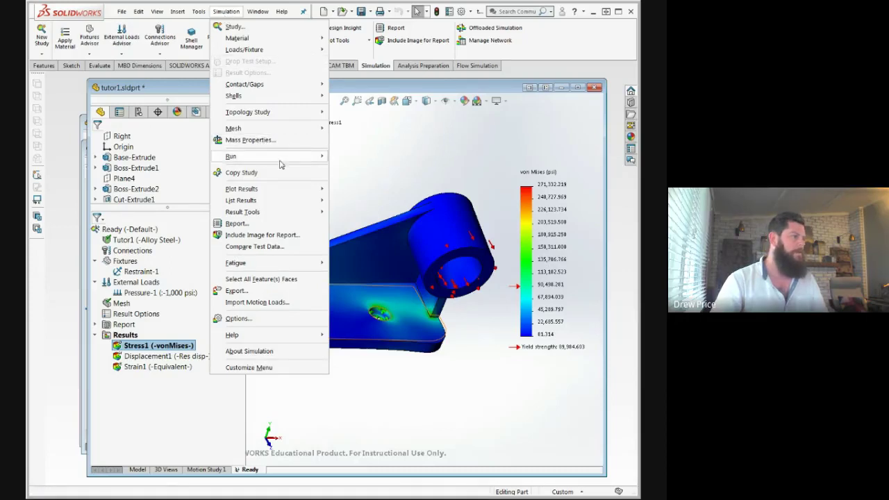
mouse_move(289, 217)
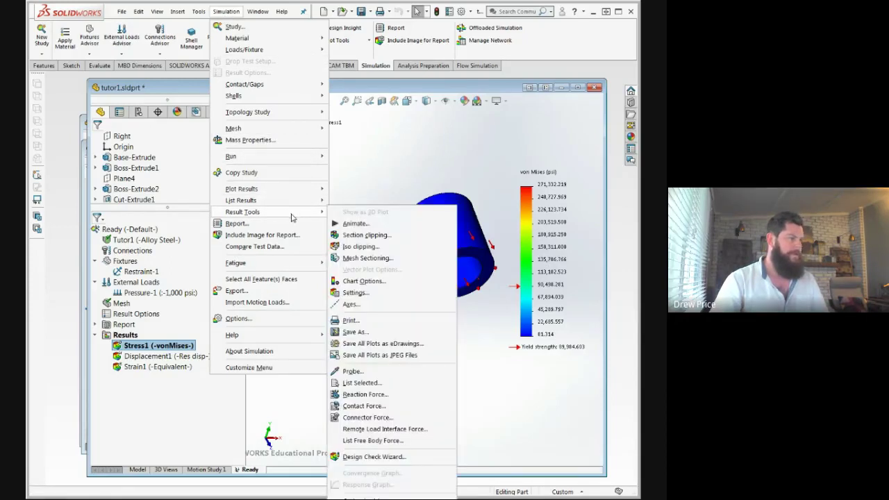
click(352, 372)
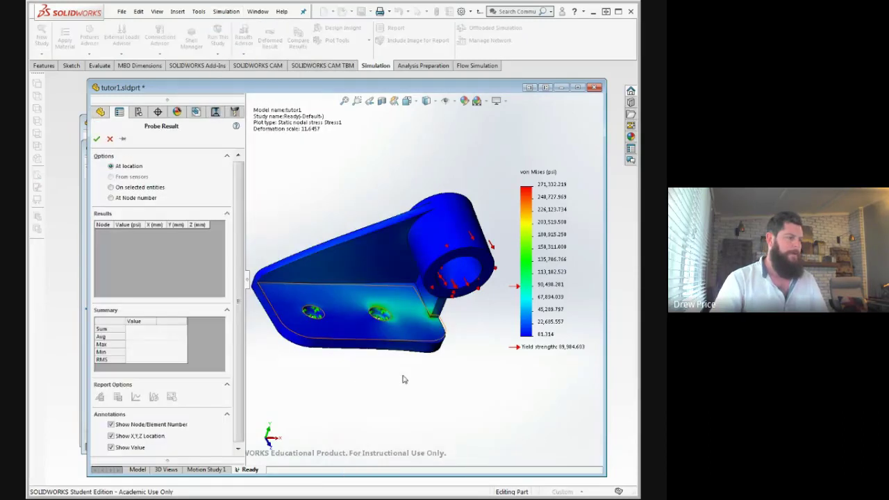
click(422, 320)
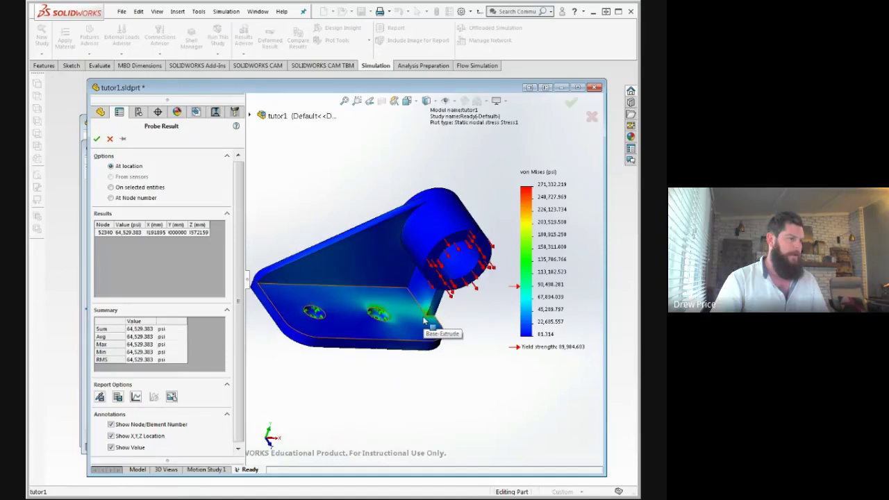
drag(453, 365, 468, 388)
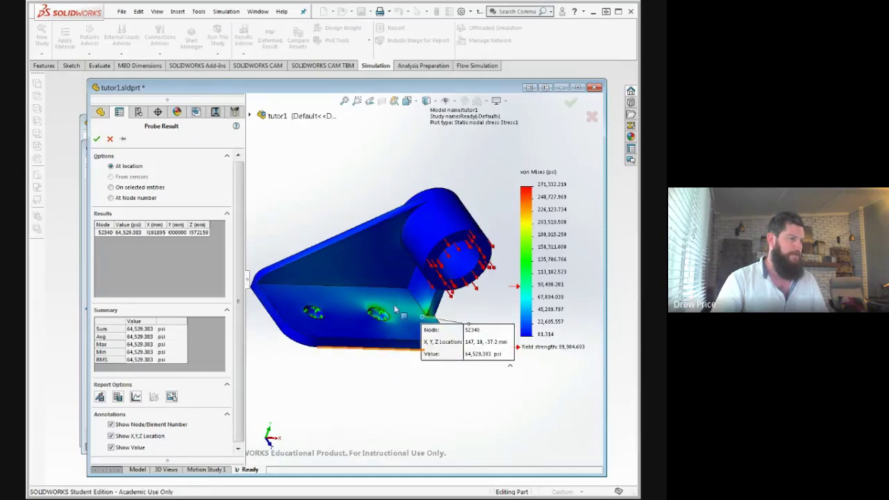
click(378, 310)
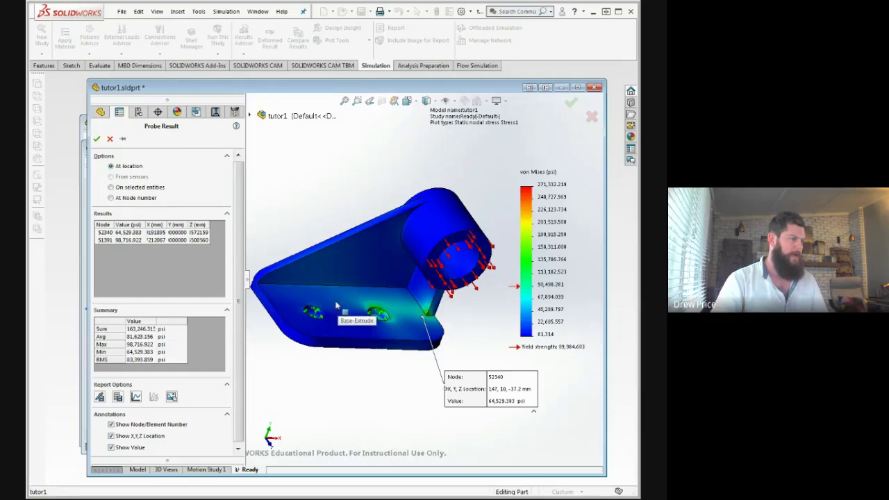
click(297, 316)
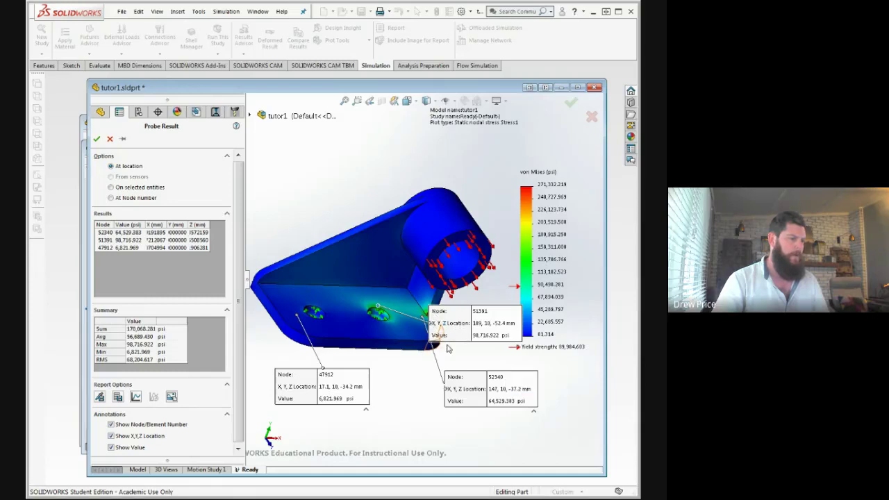
Step: Probe the stress at the corner where the rib meets the base plate and at the red hot spot at the rib's foot
click(425, 317)
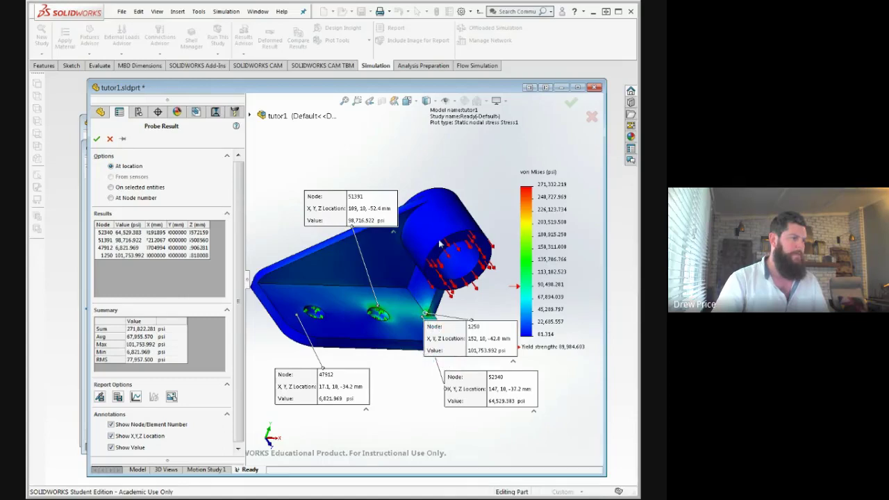
scroll(425, 277, up, 5)
click(424, 277)
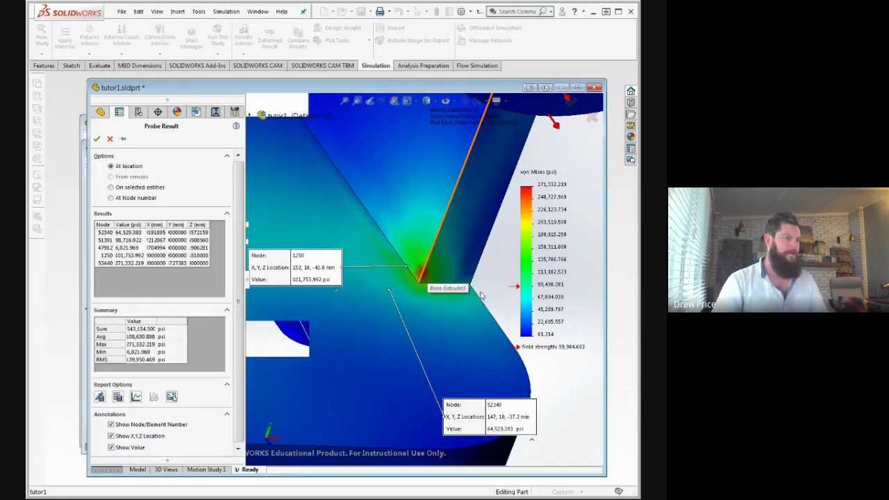
key(f)
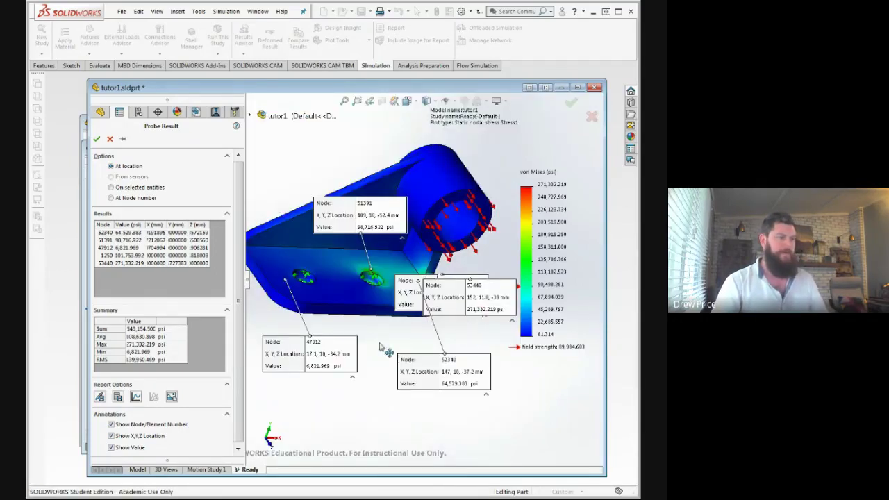